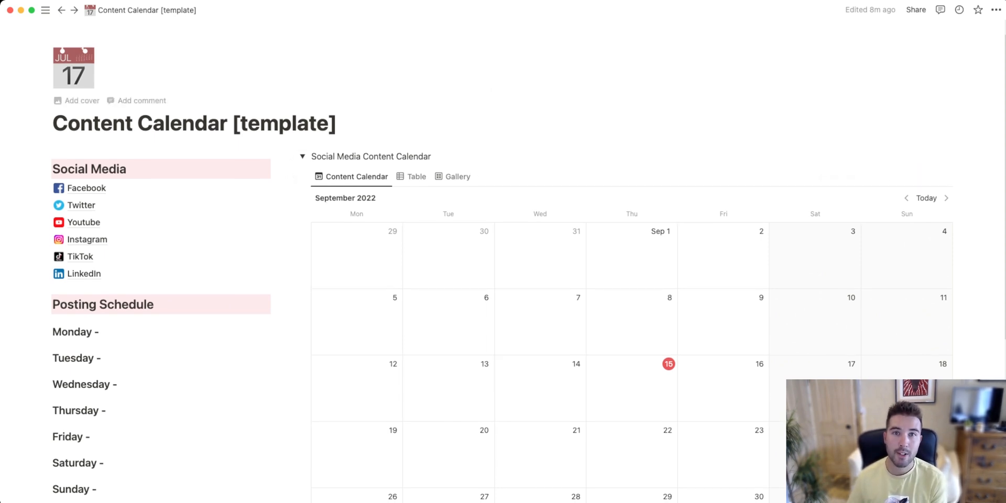
- Review the template page's social media links, posting schedule, Google Drive link section and the monthly content calendar
{"action": "scroll", "coordinate": [503, 262], "scroll_direction": "down", "scroll_amount": 2}
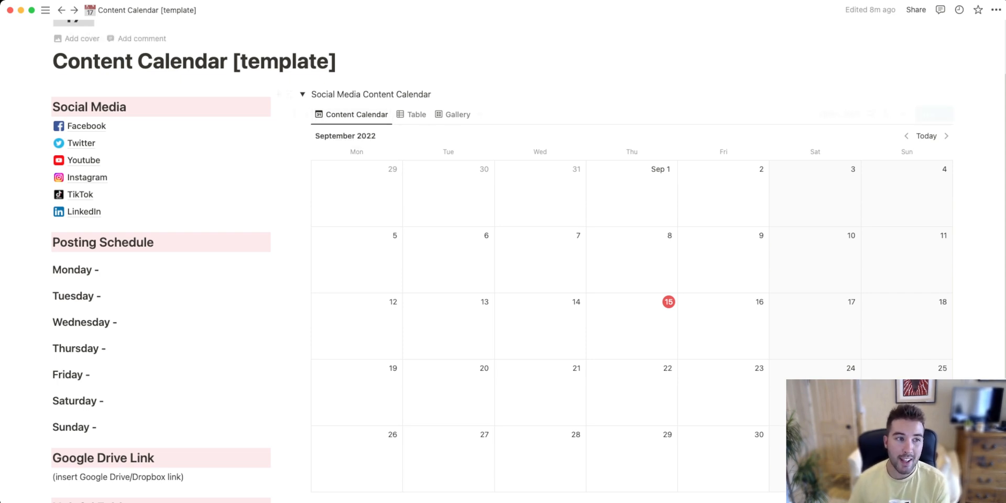
{"action": "scroll", "coordinate": [157, 220], "scroll_direction": "down", "scroll_amount": 1}
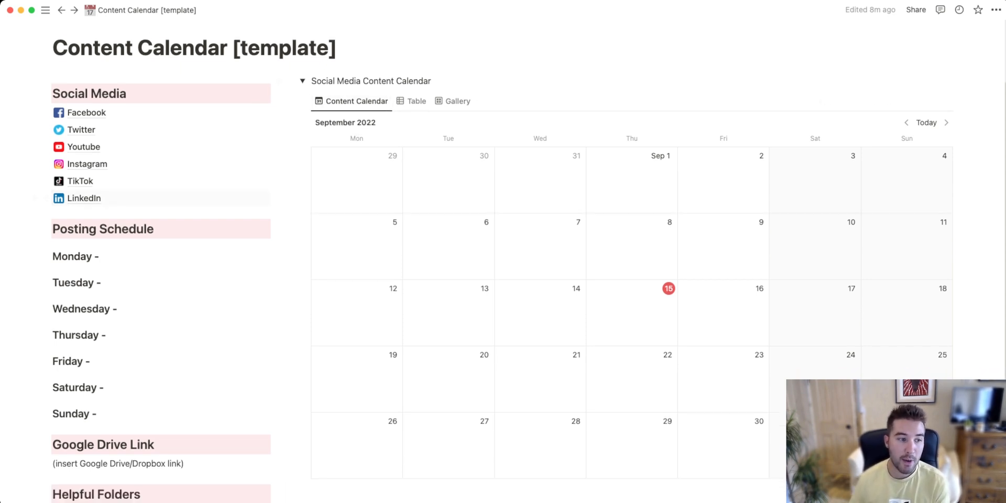
{"action": "left_click_drag", "start_coordinate": [184, 446], "coordinate": [52, 446]}
{"action": "left_click", "coordinate": [197, 449]}
{"action": "scroll", "coordinate": [157, 443], "scroll_direction": "down", "scroll_amount": 2}
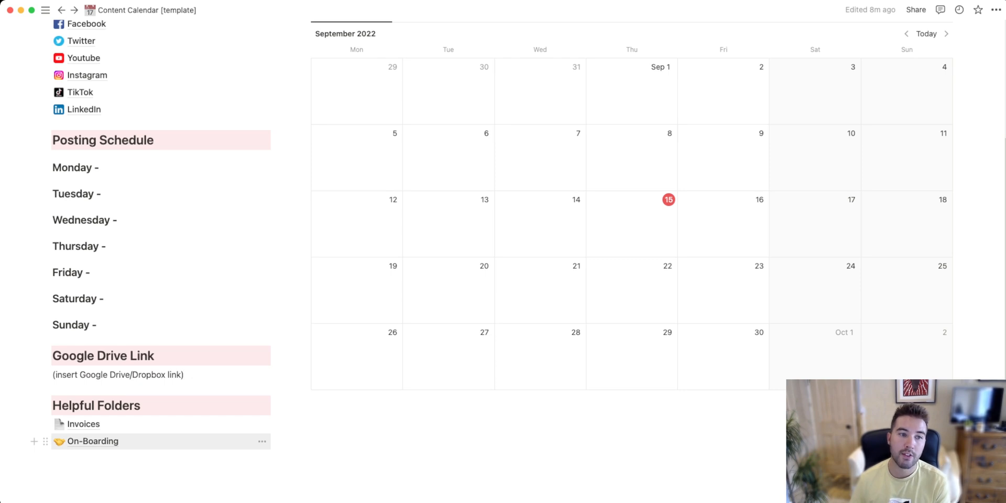
{"action": "scroll", "coordinate": [157, 441], "scroll_direction": "up", "scroll_amount": 2}
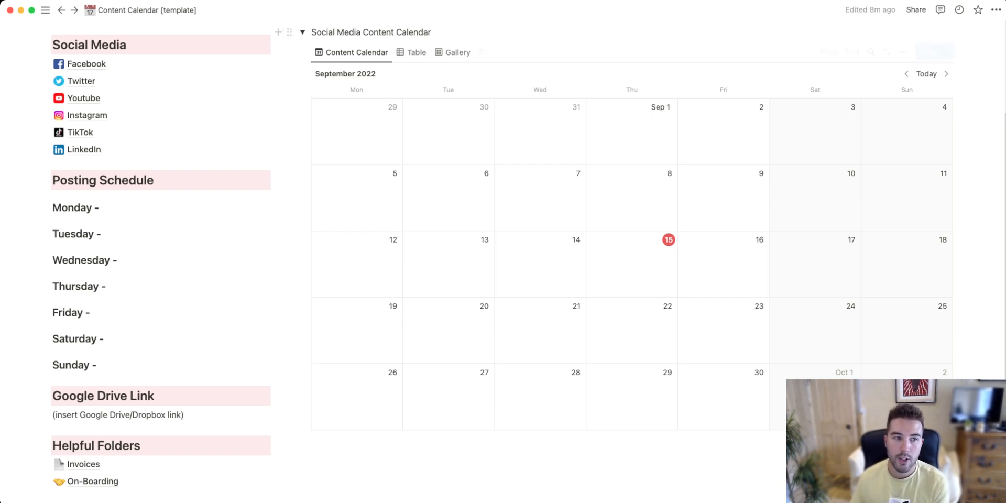
{"action": "scroll", "coordinate": [503, 262], "scroll_direction": "up", "scroll_amount": 3}
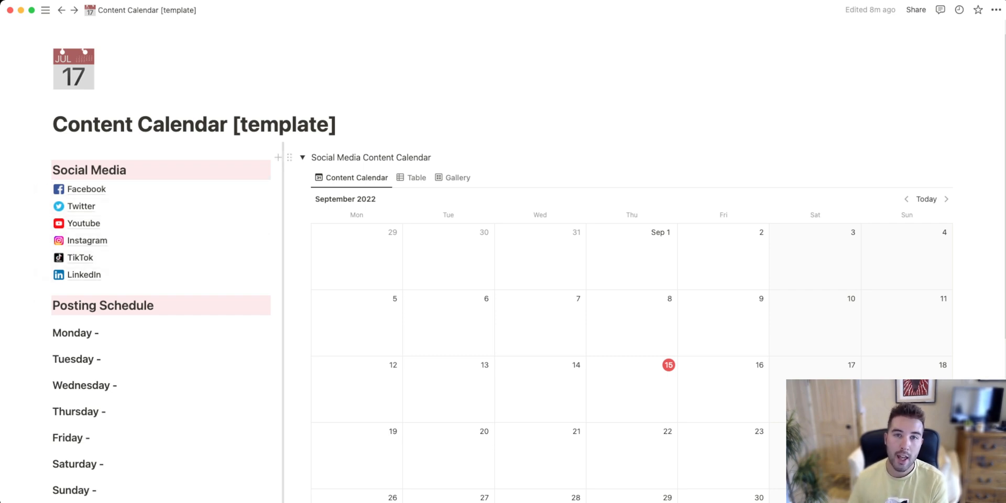
{"action": "scroll", "coordinate": [157, 241], "scroll_direction": "down", "scroll_amount": 3}
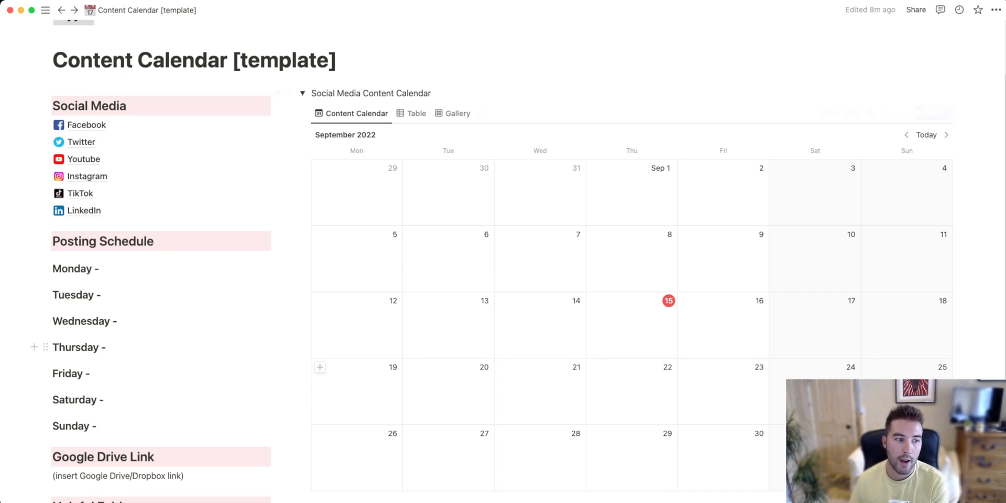
{"action": "scroll", "coordinate": [367, 241], "scroll_direction": "down", "scroll_amount": 5}
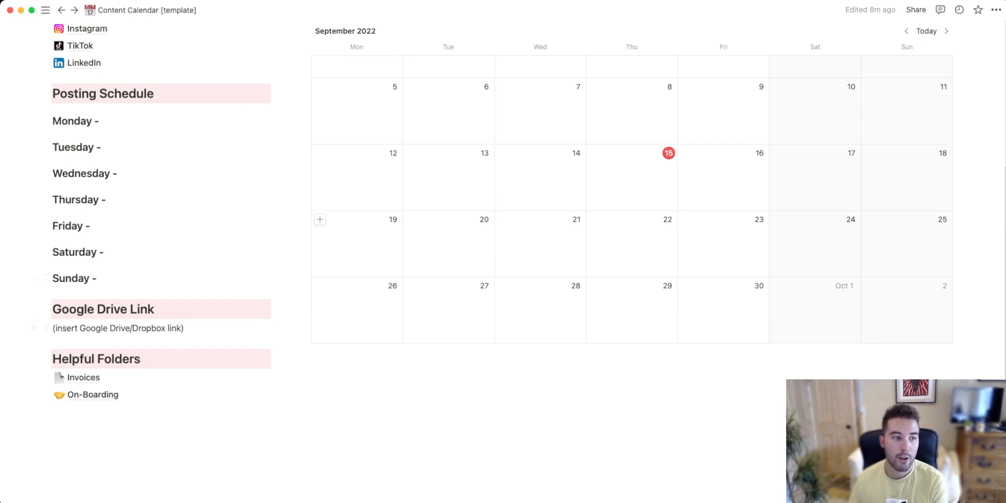
- View the Invoices page under Helpful Folders and return to the Content Calendar page
{"action": "scroll", "coordinate": [37, 350], "scroll_direction": "down", "scroll_amount": 1}
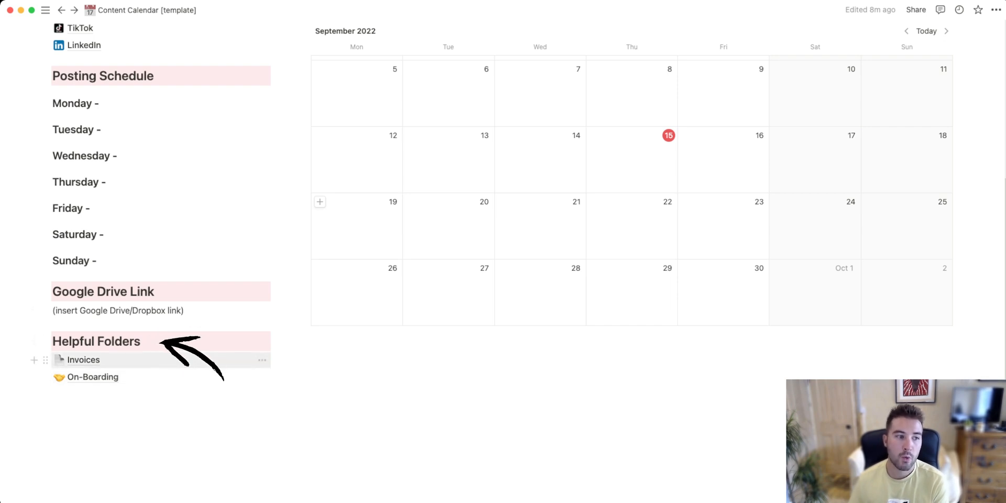
{"action": "left_click", "coordinate": [84, 359]}
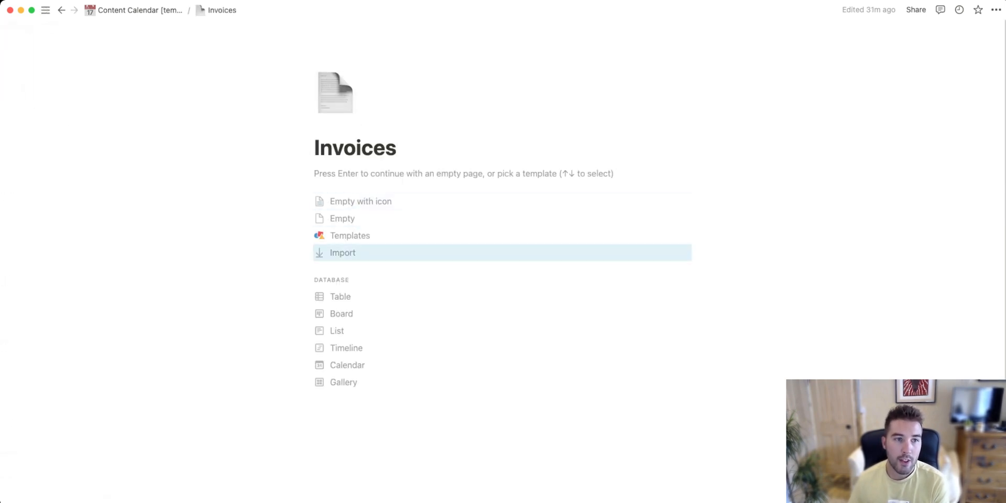
{"action": "left_click", "coordinate": [61, 10]}
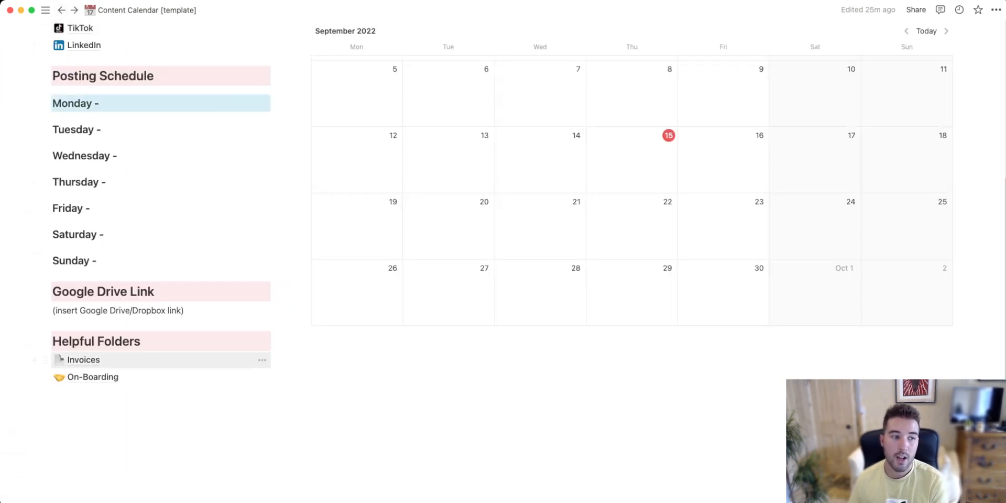
- Try ticking the client checklist items on the On-Boarding page, clear them again and return to the Content Calendar page
{"action": "left_click", "coordinate": [92, 377]}
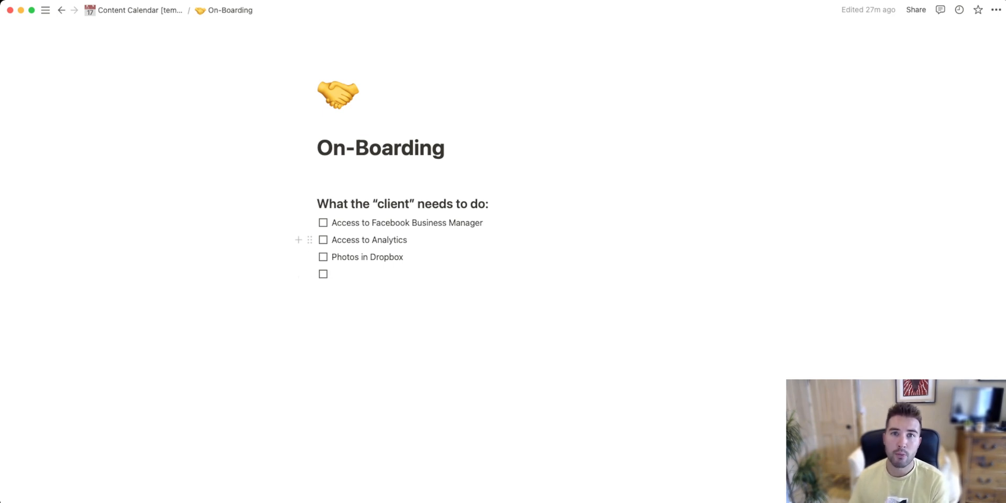
{"action": "left_click", "coordinate": [323, 223]}
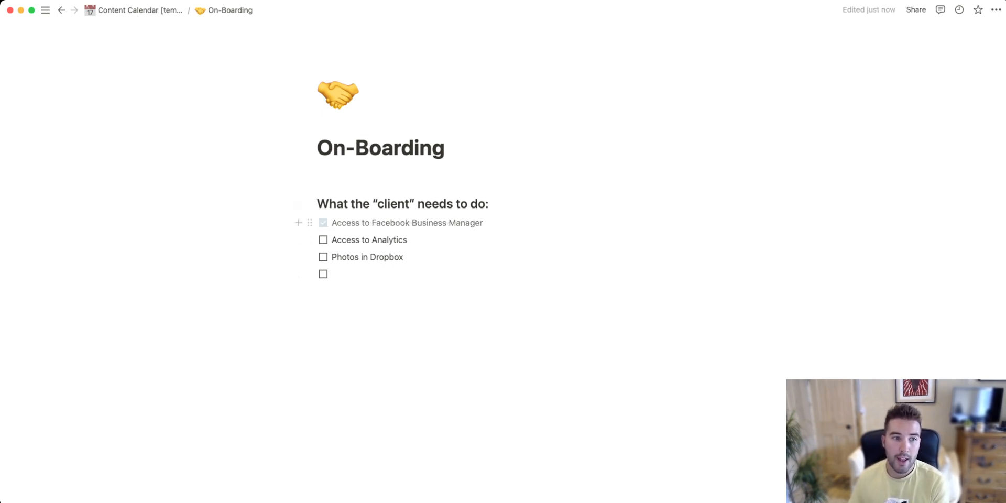
{"action": "left_click", "coordinate": [322, 239]}
{"action": "left_click", "coordinate": [323, 256]}
{"action": "left_click", "coordinate": [322, 257]}
{"action": "left_click", "coordinate": [323, 240]}
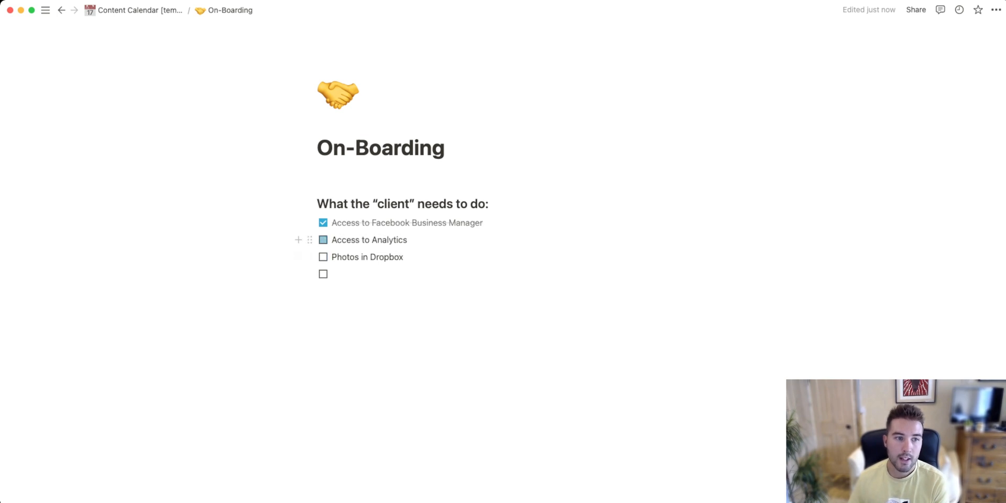
{"action": "left_click", "coordinate": [322, 223]}
{"action": "left_click", "coordinate": [61, 10]}
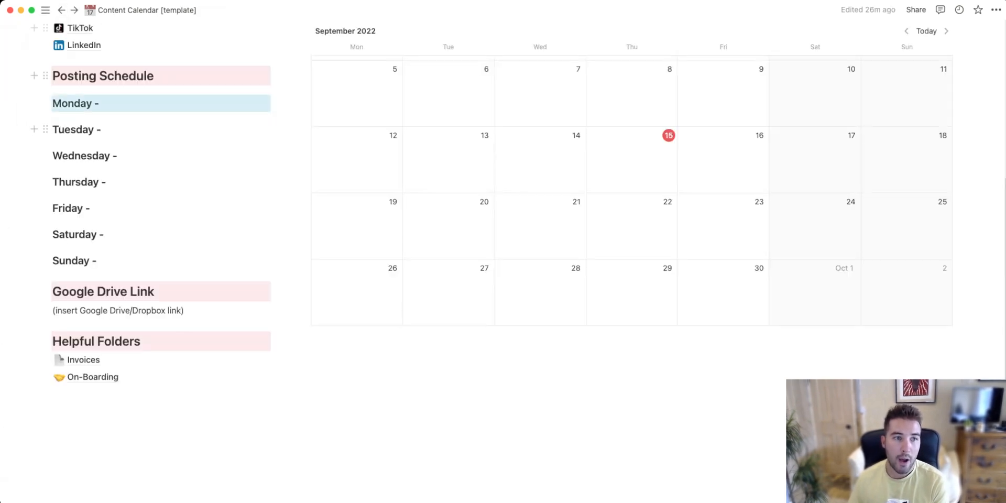
- Look at the Table and Gallery views of the Social Media Content Calendar and return to its calendar view
{"action": "scroll", "coordinate": [356, 225], "scroll_direction": "up", "scroll_amount": 3}
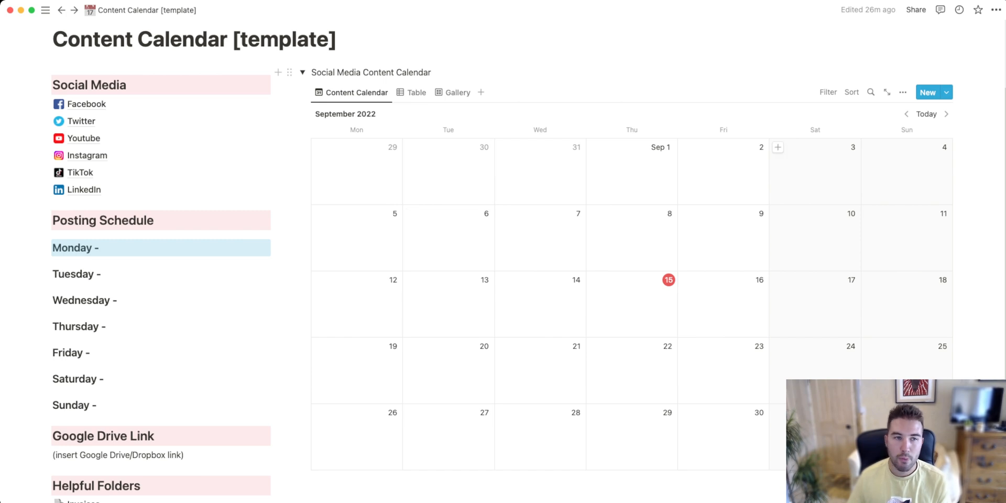
{"action": "left_click", "coordinate": [412, 93]}
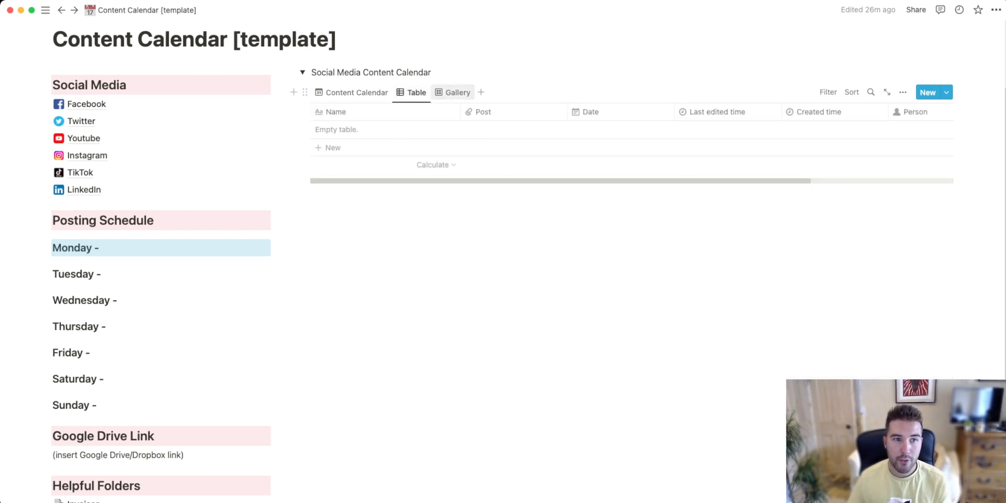
{"action": "left_click", "coordinate": [453, 92]}
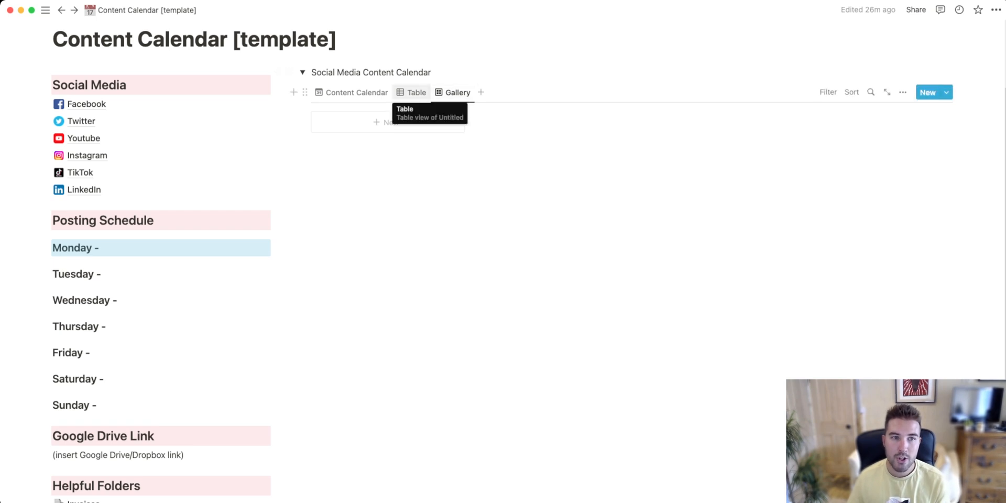
{"action": "left_click", "coordinate": [412, 92]}
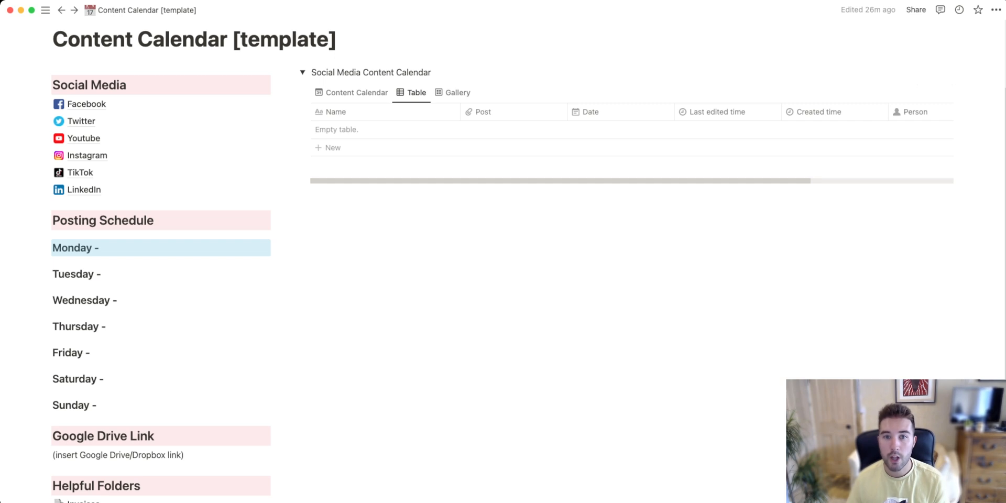
{"action": "left_click", "coordinate": [357, 92]}
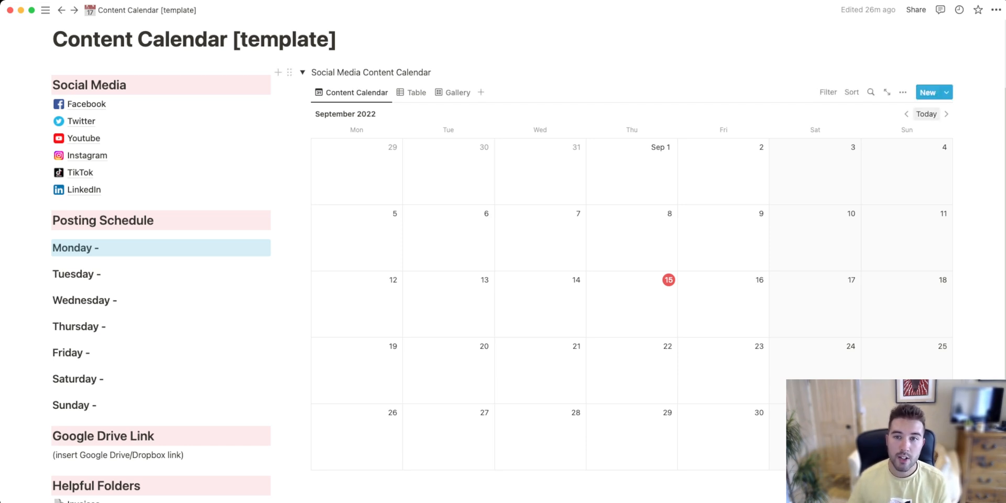
- Create a calendar entry from the Instagram template titled "New Product" and set its date to September 15, 2022
{"action": "left_click", "coordinate": [945, 92]}
{"action": "left_click", "coordinate": [863, 146]}
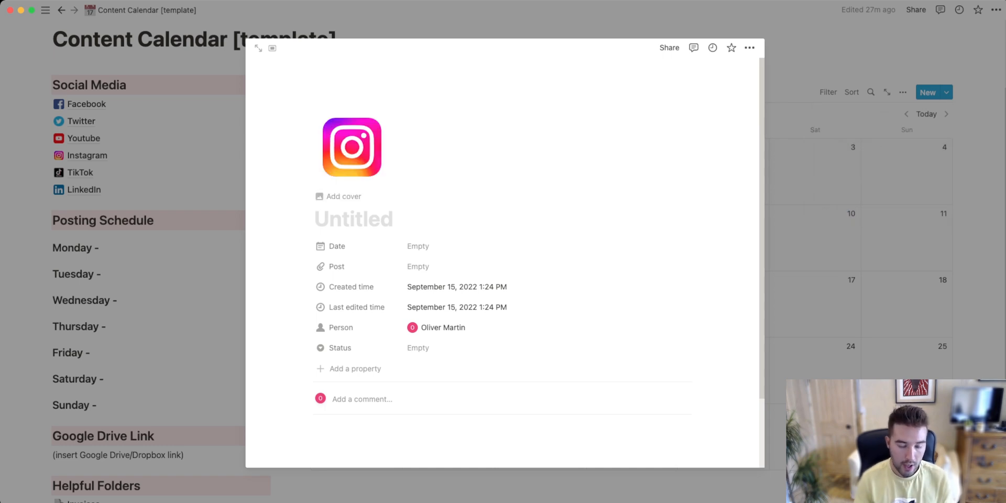
{"action": "type", "text": "New Product"}
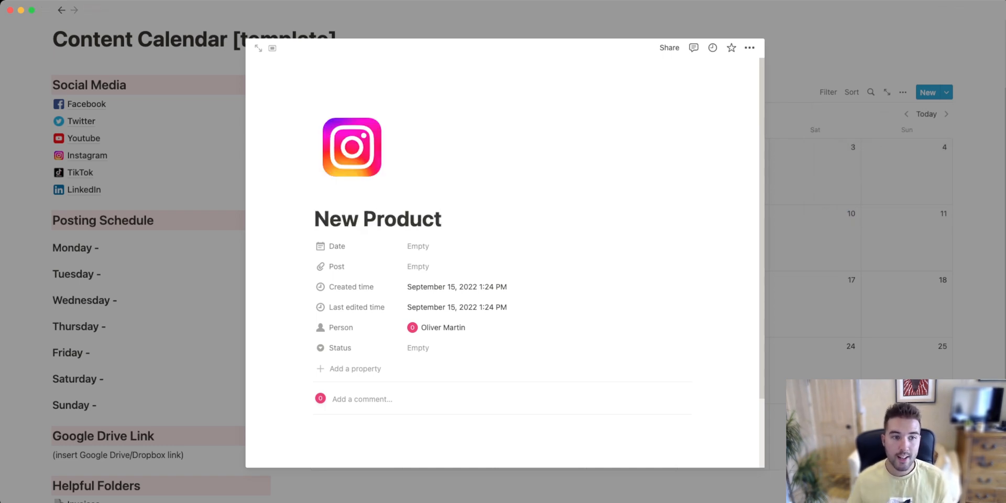
{"action": "left_click", "coordinate": [445, 246]}
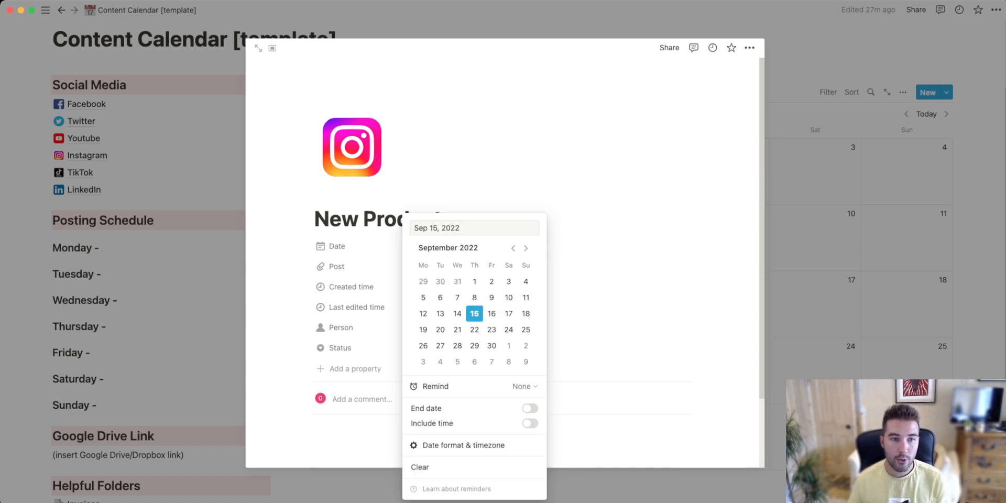
{"action": "left_click", "coordinate": [595, 291]}
- Upload the "The Content Calendar" image to the entry's Post property and preview it enlarged
{"action": "left_click", "coordinate": [503, 266]}
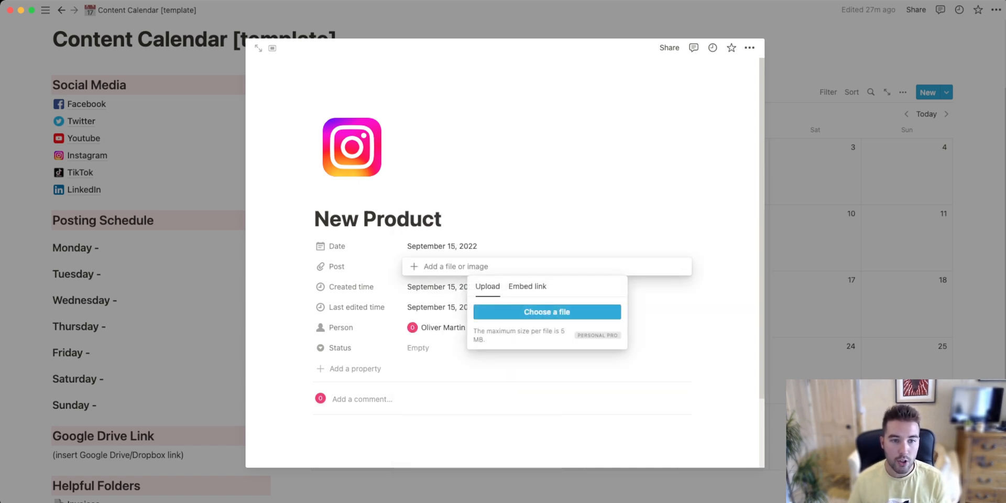
{"action": "left_click", "coordinate": [547, 312]}
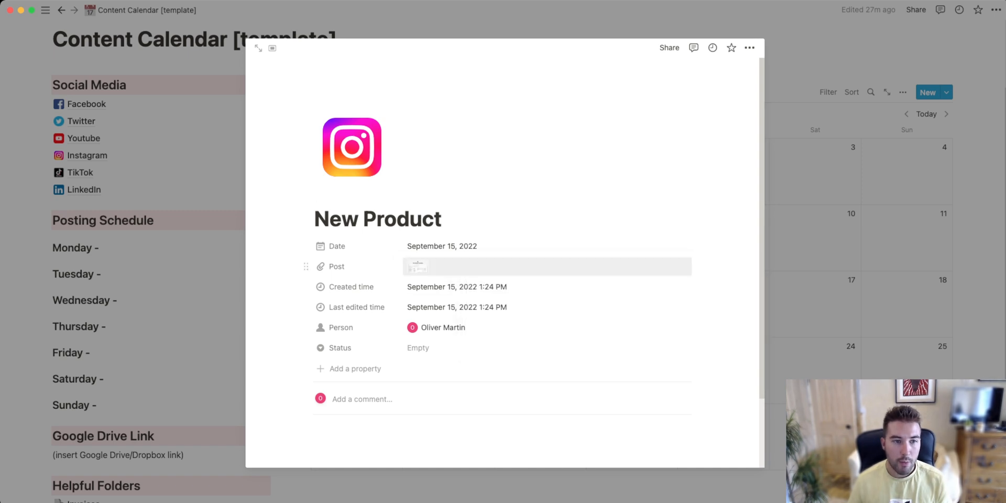
{"action": "left_click", "coordinate": [503, 266]}
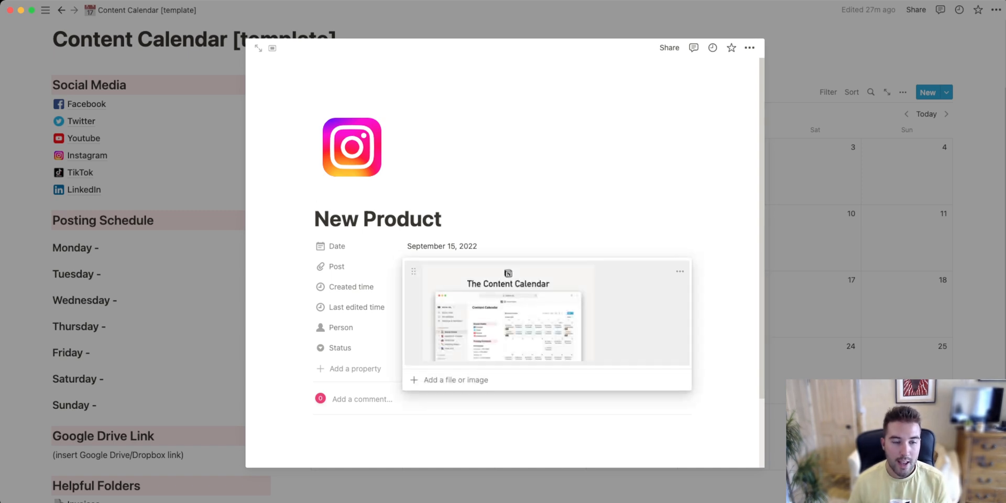
{"action": "left_click", "coordinate": [507, 313]}
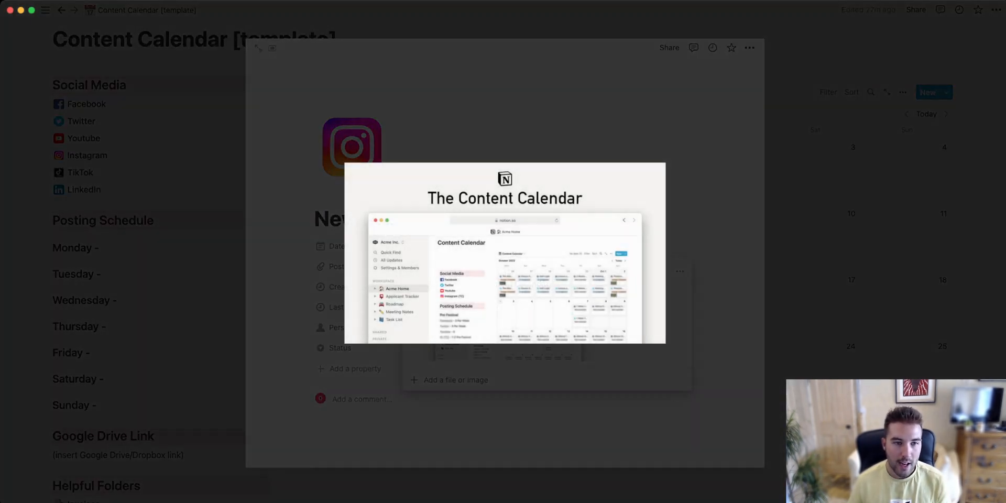
{"action": "key", "text": "Escape"}
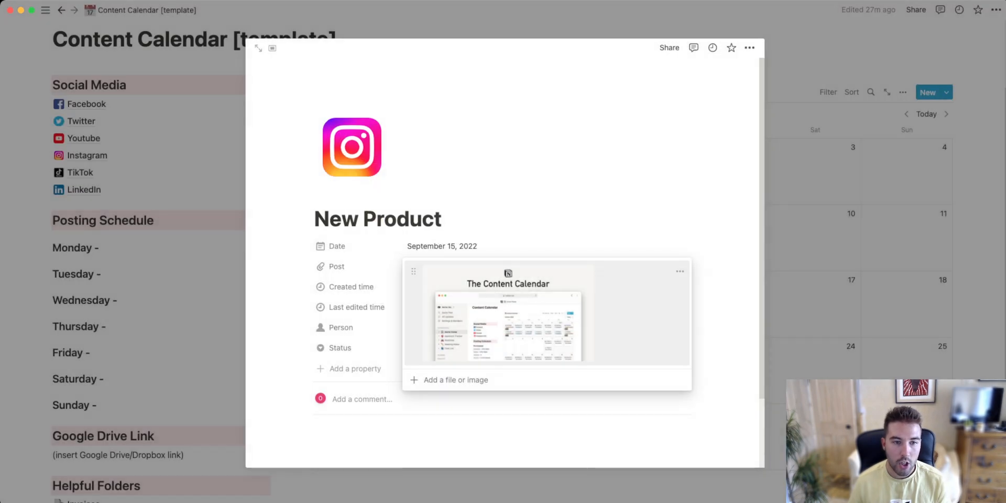
{"action": "key", "text": "Escape"}
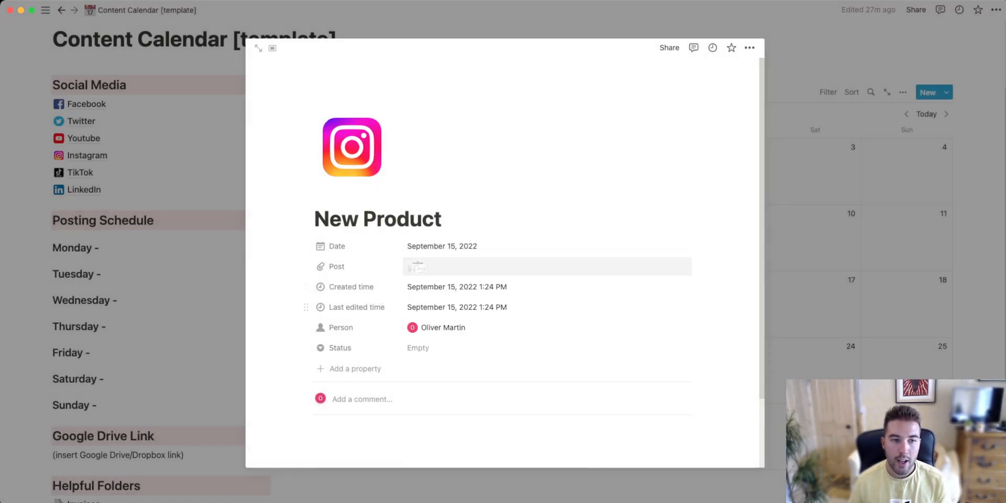
- Try the Image Created, Ready To Post and In progress options in turn for the New Product entry's Status
{"action": "scroll", "coordinate": [503, 266], "scroll_direction": "down", "scroll_amount": 2}
{"action": "left_click", "coordinate": [472, 348]}
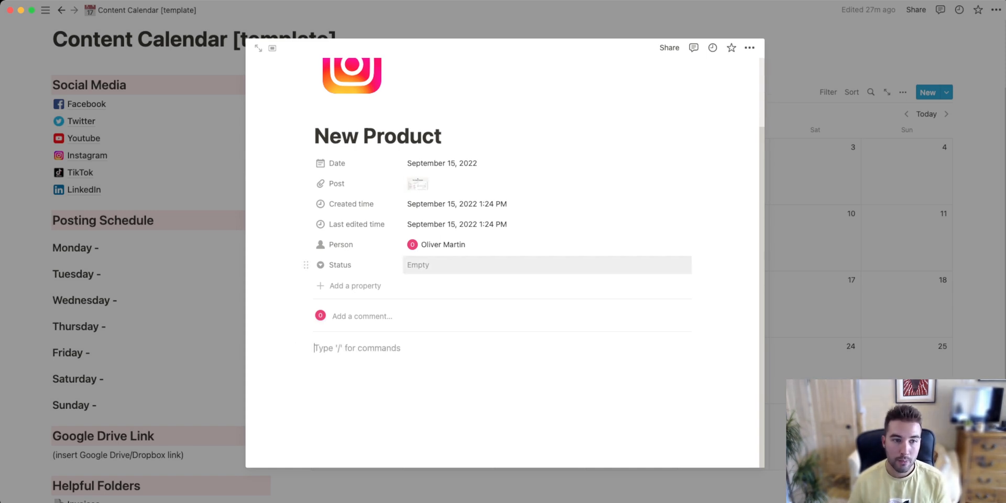
{"action": "left_click", "coordinate": [418, 265]}
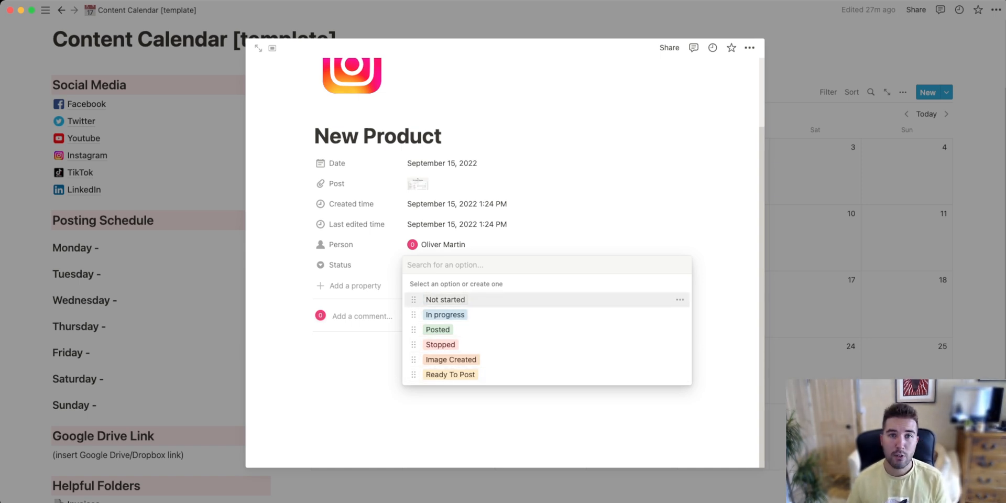
{"action": "left_click", "coordinate": [451, 360]}
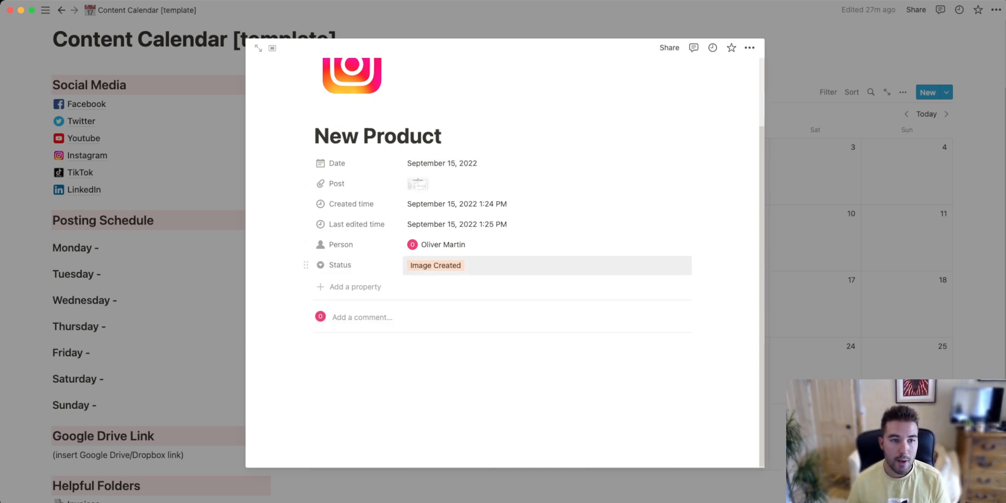
{"action": "left_click", "coordinate": [436, 265]}
{"action": "left_click", "coordinate": [450, 374]}
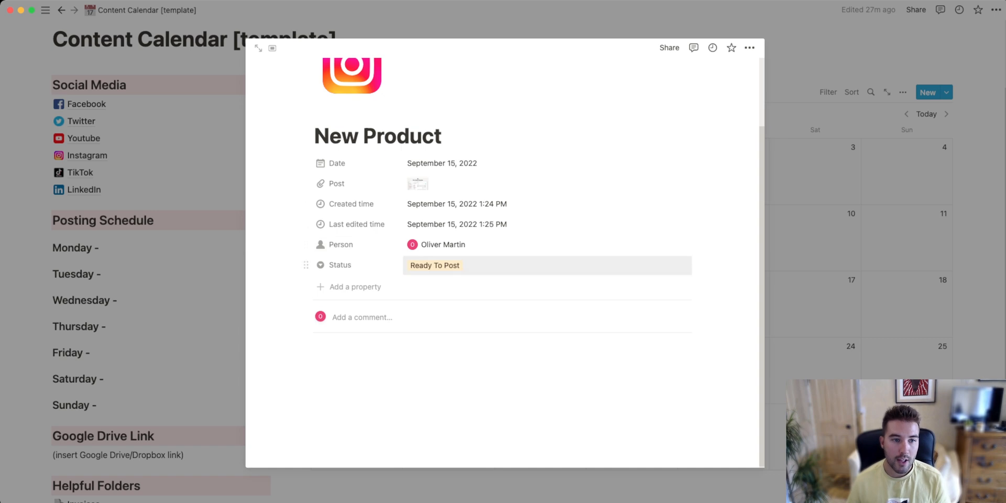
{"action": "left_click", "coordinate": [434, 265]}
{"action": "left_click", "coordinate": [444, 315]}
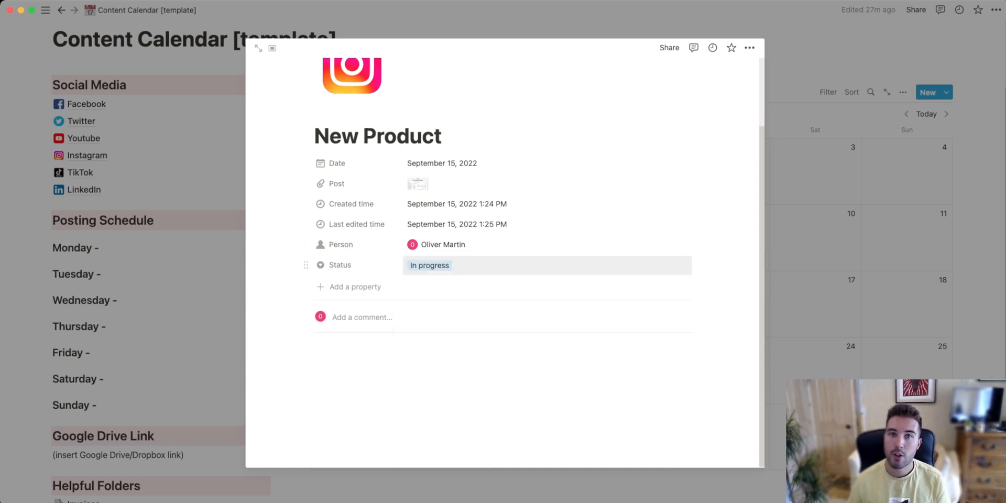
- Set the New Product entry's Status to Posted
{"action": "left_click", "coordinate": [434, 265]}
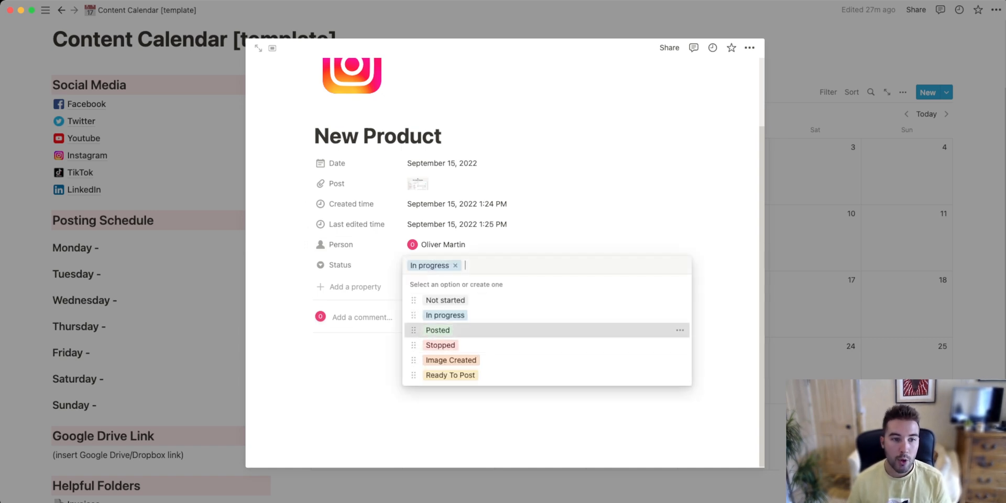
{"action": "left_click", "coordinate": [425, 330]}
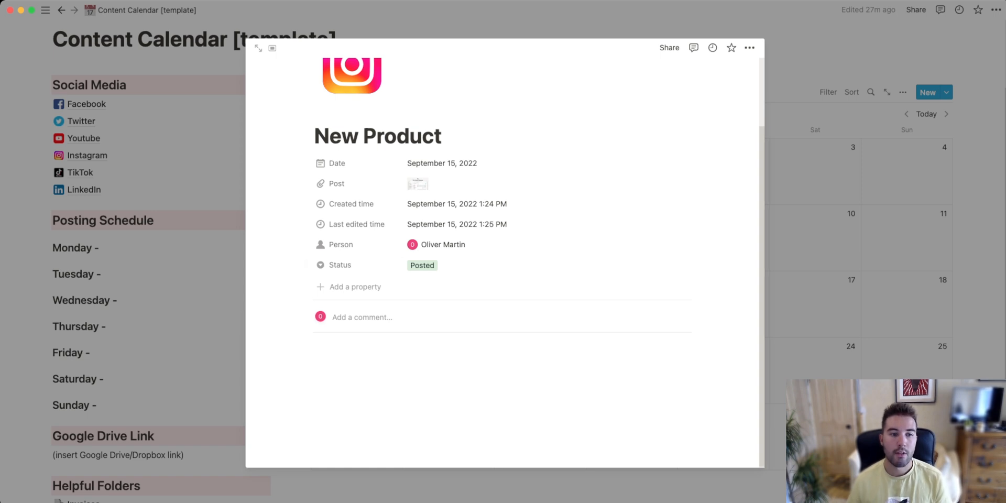
- Close the New Product entry and reschedule it on the calendar to September 28 and back to September 15
{"action": "key", "text": "Escape"}
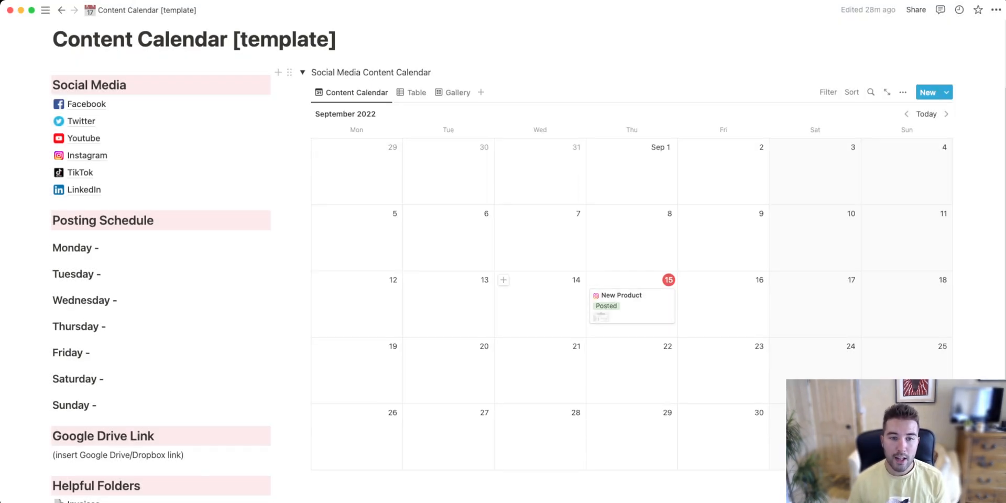
{"action": "scroll", "coordinate": [524, 262], "scroll_direction": "up", "scroll_amount": 1}
{"action": "scroll", "coordinate": [629, 325], "scroll_direction": "down", "scroll_amount": 3}
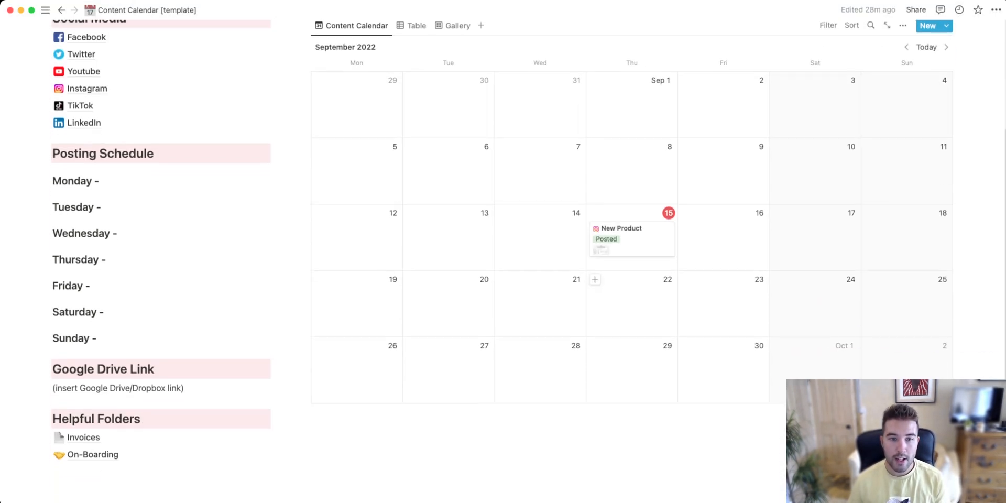
{"action": "left_click_drag", "start_coordinate": [631, 239], "coordinate": [542, 395]}
{"action": "scroll", "coordinate": [628, 262], "scroll_direction": "up", "scroll_amount": 1}
{"action": "scroll", "coordinate": [722, 335], "scroll_direction": "up", "scroll_amount": 3}
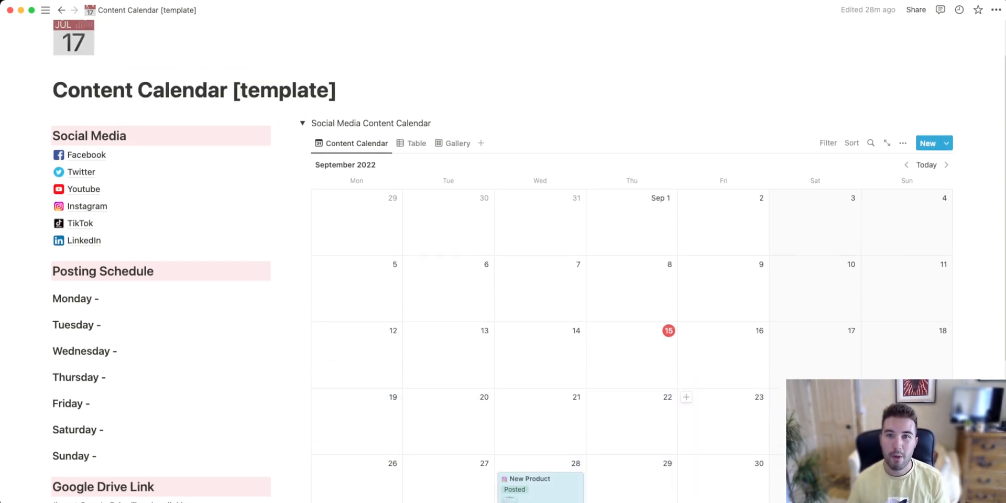
{"action": "scroll", "coordinate": [686, 396], "scroll_direction": "down", "scroll_amount": 1}
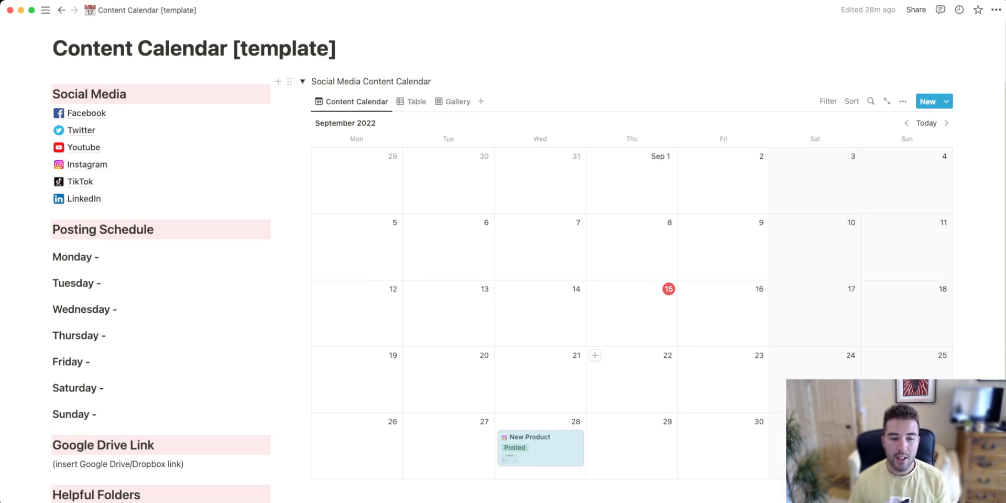
{"action": "left_click_drag", "start_coordinate": [524, 451], "coordinate": [691, 361]}
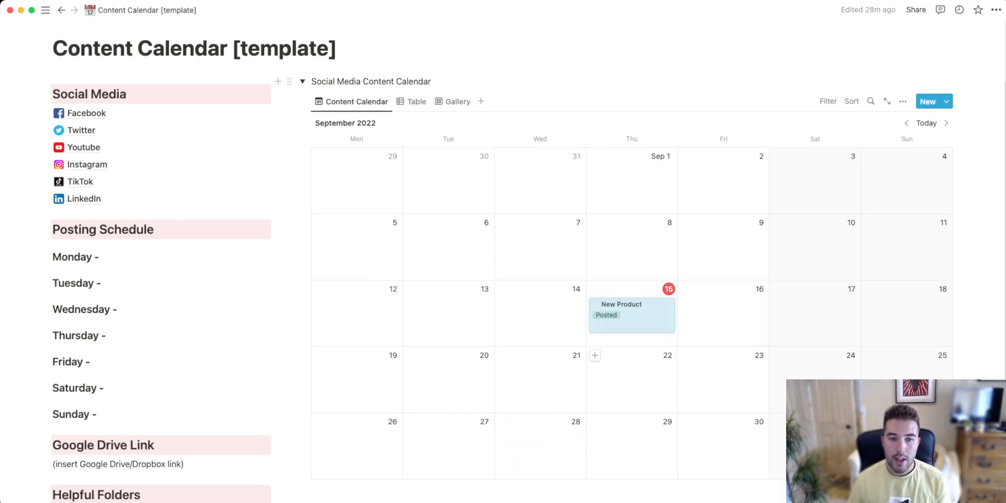
- Duplicate the New Product entry, move the copy to September 16, and open it to check its properties
{"action": "right_click", "coordinate": [655, 318]}
{"action": "left_click", "coordinate": [681, 361]}
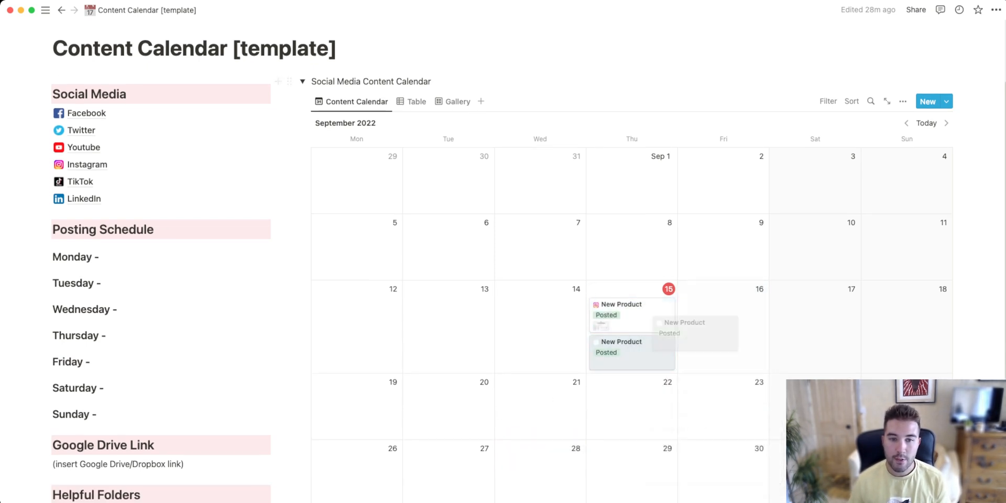
{"action": "left_click_drag", "start_coordinate": [681, 327], "coordinate": [717, 314]}
{"action": "left_click", "coordinate": [717, 313]}
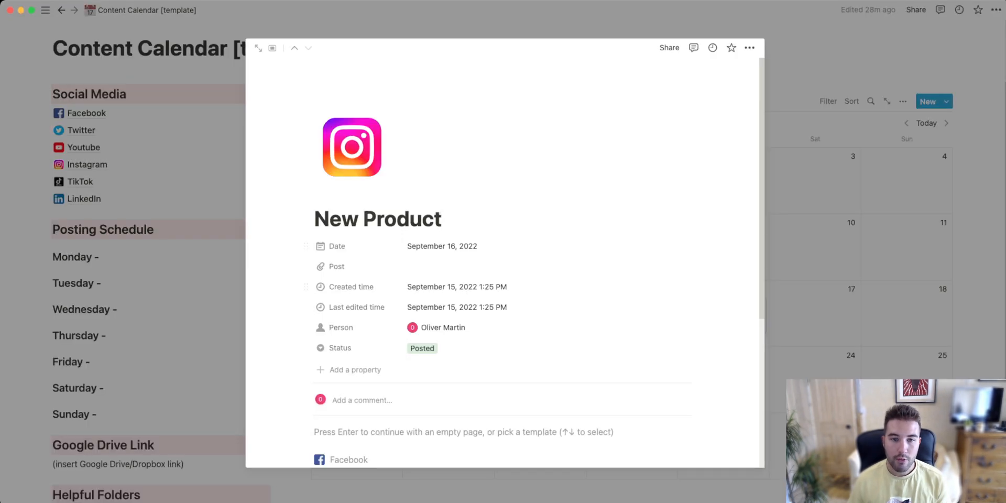
{"action": "key", "text": "Escape"}
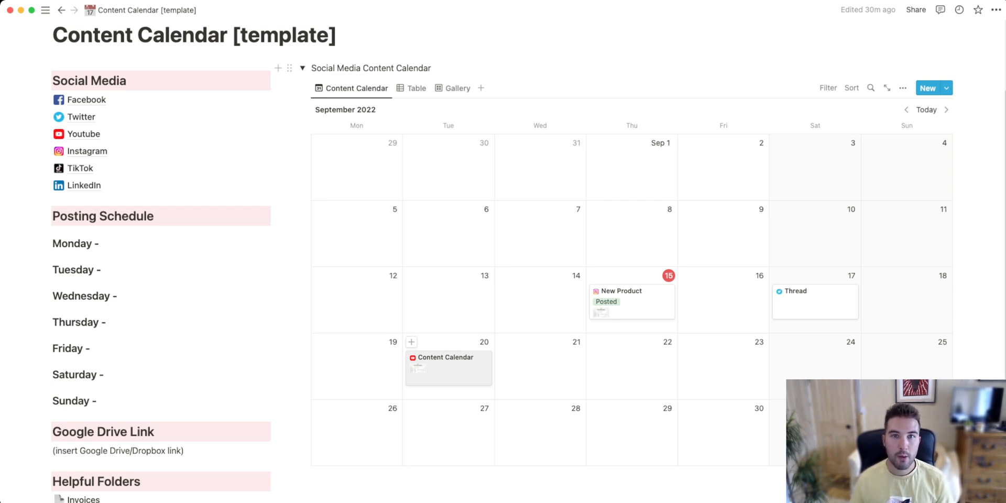
- Reschedule the Content Calendar and Thread entries to September 15 on the calendar
{"action": "left_click_drag", "start_coordinate": [445, 366], "coordinate": [660, 313]}
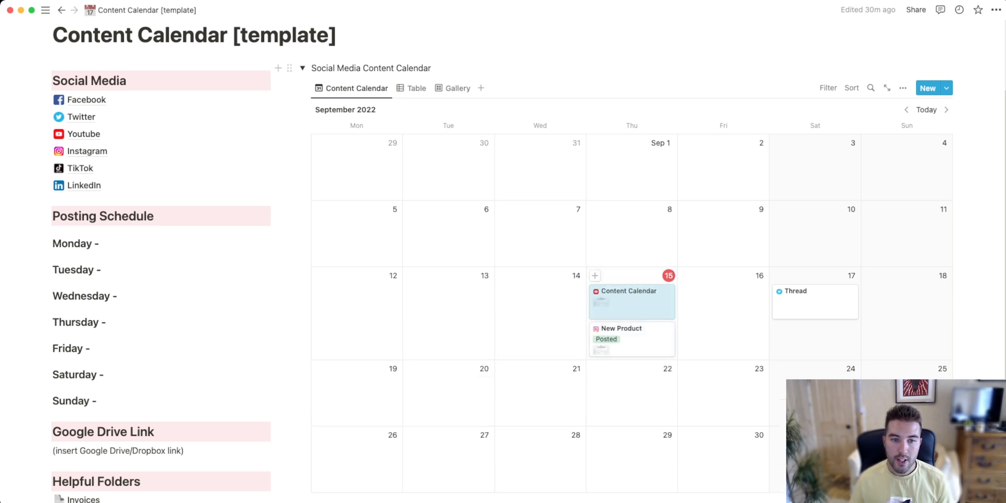
{"action": "left_click_drag", "start_coordinate": [806, 301], "coordinate": [631, 340]}
{"action": "scroll", "coordinate": [631, 372], "scroll_direction": "down", "scroll_amount": 3}
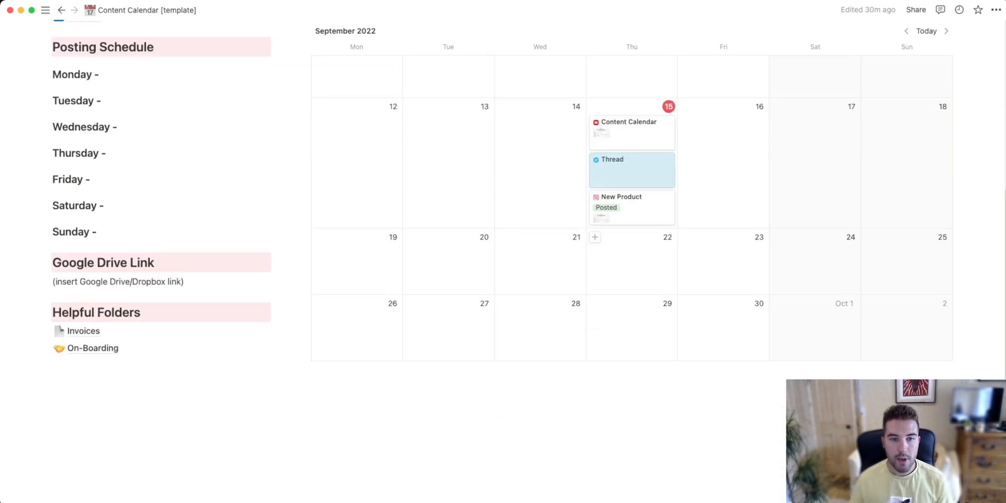
- Reschedule the New Product entry to September 21 and the Thread entry to September 24
{"action": "scroll", "coordinate": [631, 372], "scroll_direction": "up", "scroll_amount": 3}
{"action": "left_click_drag", "start_coordinate": [631, 371], "coordinate": [560, 421]}
{"action": "left_click_drag", "start_coordinate": [631, 332], "coordinate": [814, 361]}
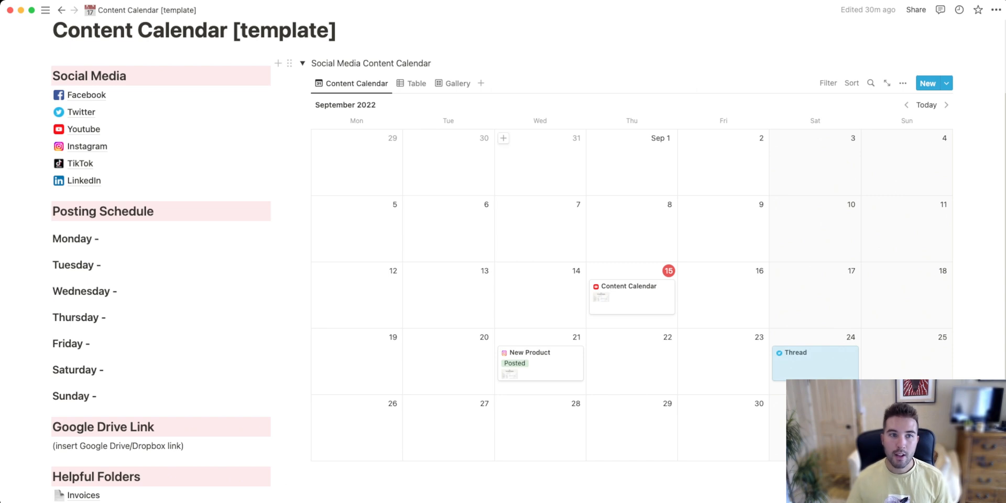
- Review the entries in the Gallery view and in the Table view, examining every property column through to Status
{"action": "left_click", "coordinate": [453, 83]}
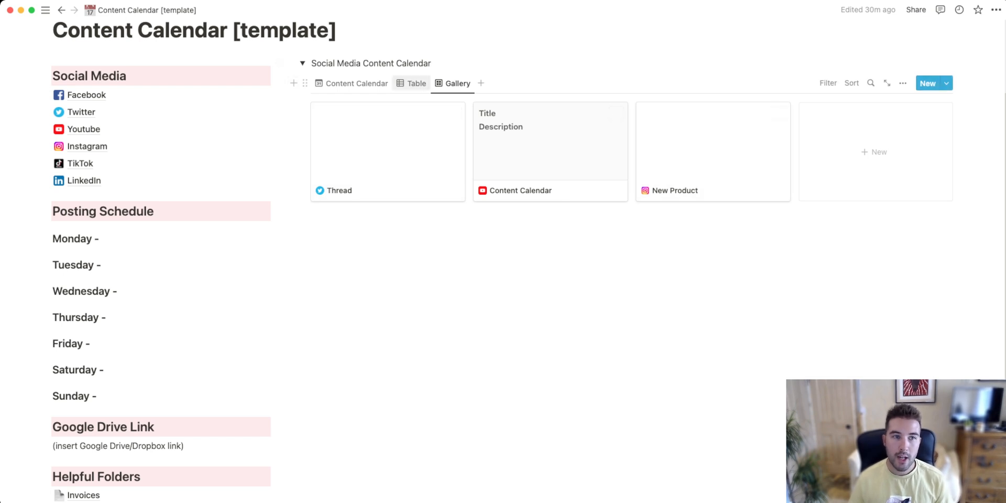
{"action": "left_click", "coordinate": [412, 83]}
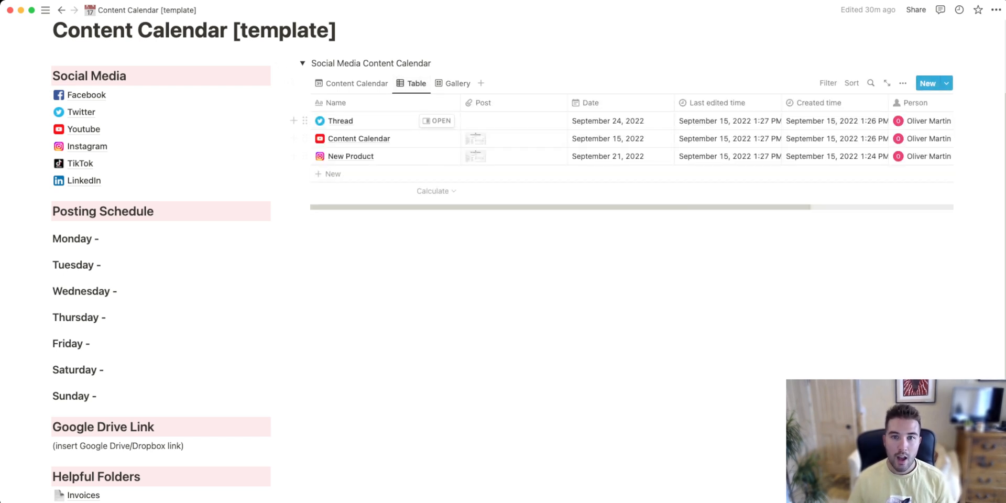
{"action": "scroll", "coordinate": [631, 139], "scroll_direction": "right", "scroll_amount": 3}
{"action": "scroll", "coordinate": [631, 138], "scroll_direction": "left", "scroll_amount": 3}
{"action": "scroll", "coordinate": [631, 139], "scroll_direction": "right", "scroll_amount": 5}
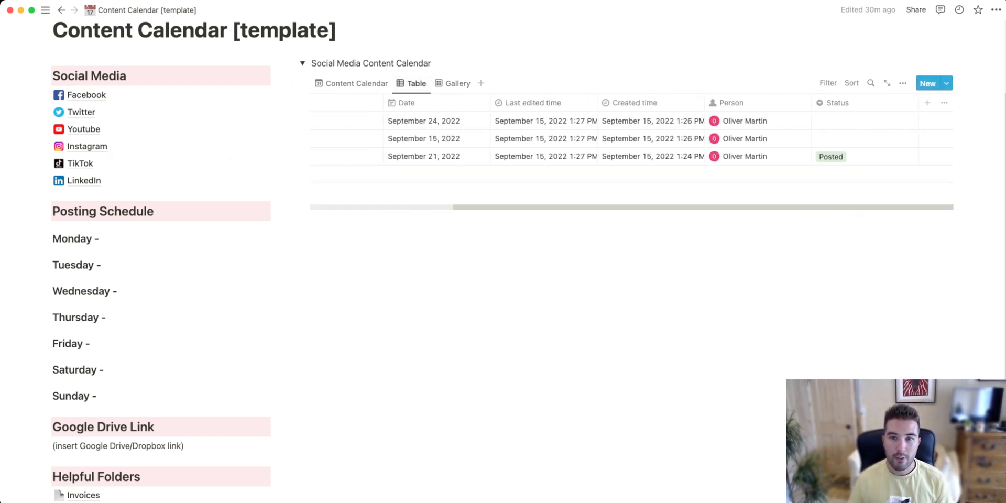
{"action": "scroll", "coordinate": [632, 138], "scroll_direction": "left", "scroll_amount": 5}
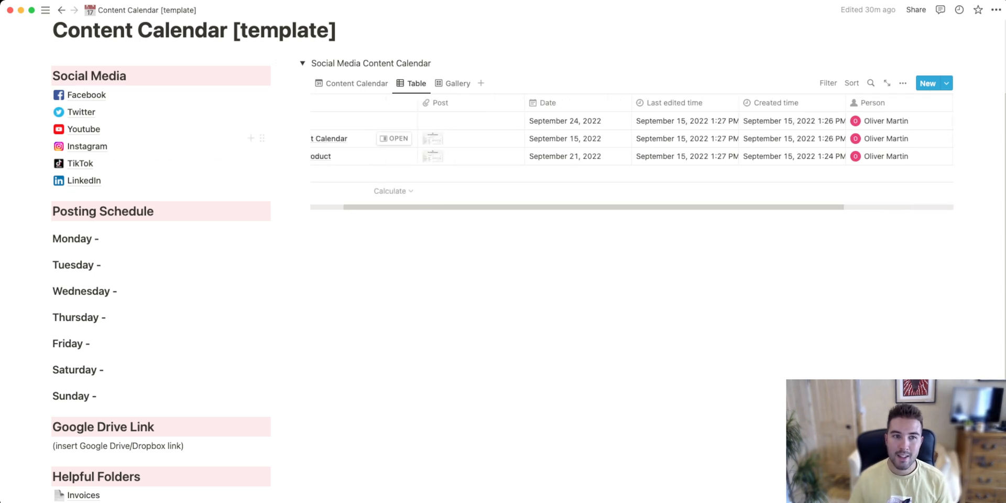